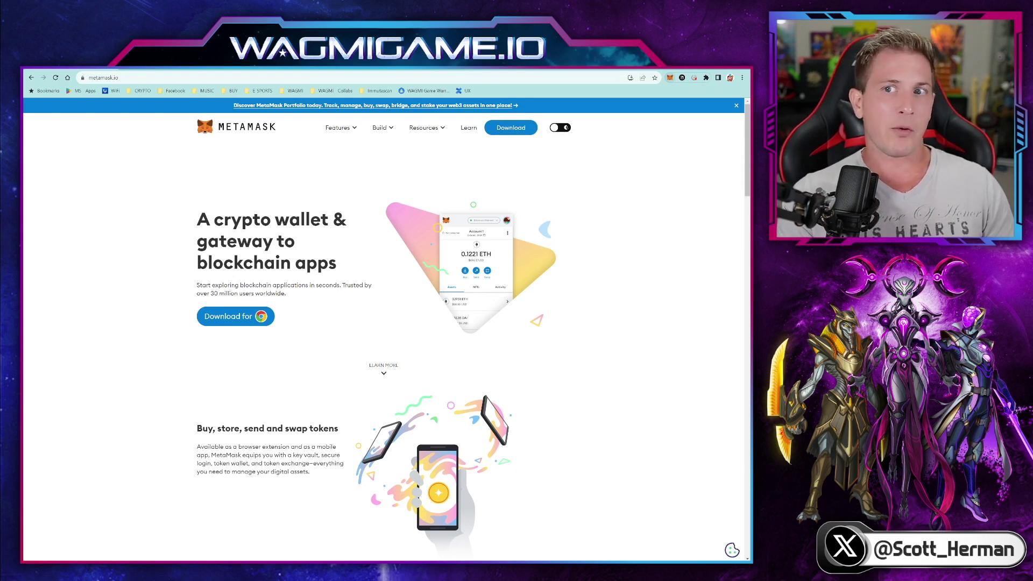
- Open and then dismiss Chrome's extensions list, returning to the MetaMask homepage
left_click(706, 77)
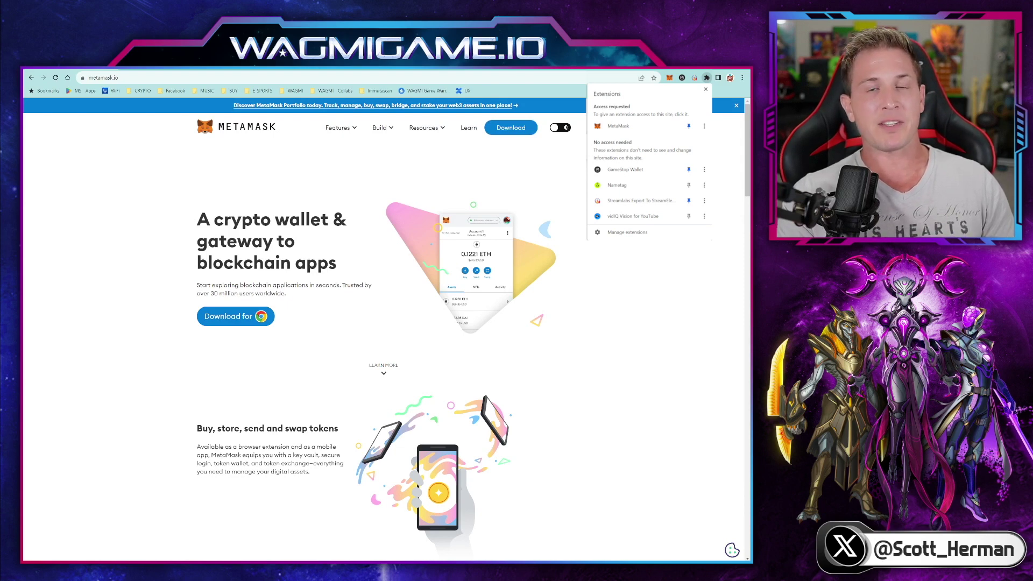
left_click(614, 159)
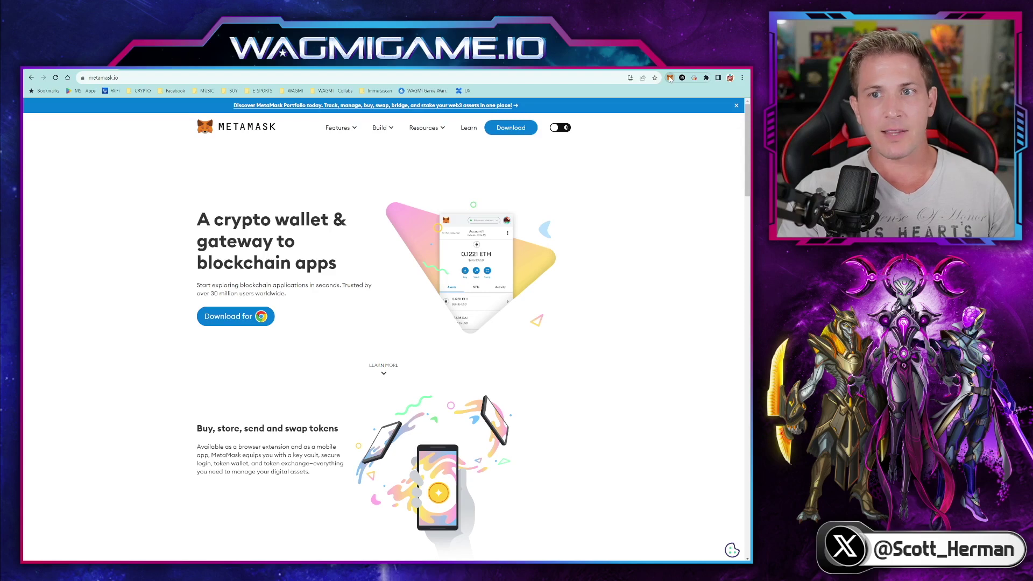
- Open MetaMask from the toolbar and expand it into a full browser tab
left_click(670, 78)
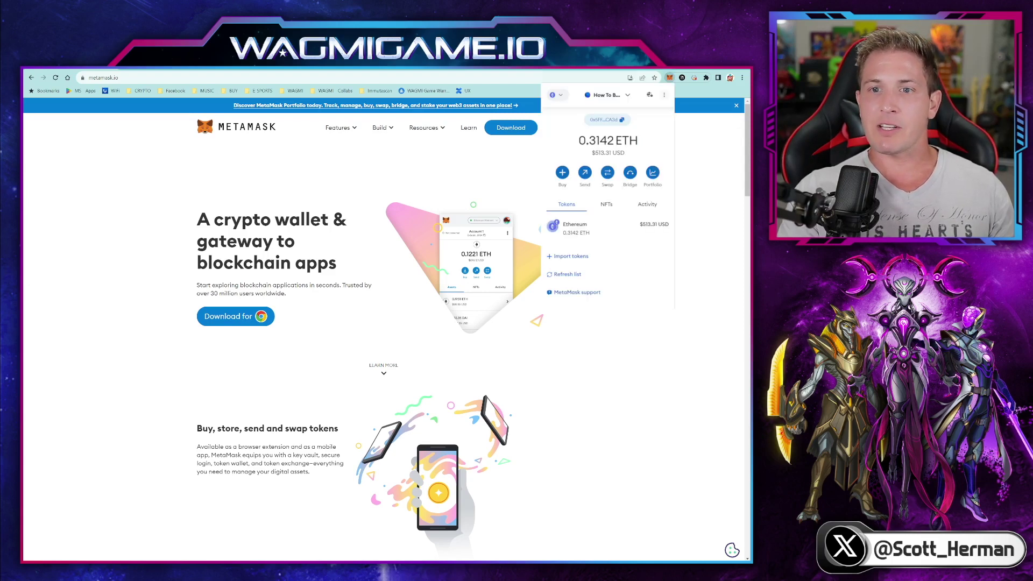
left_click(664, 94)
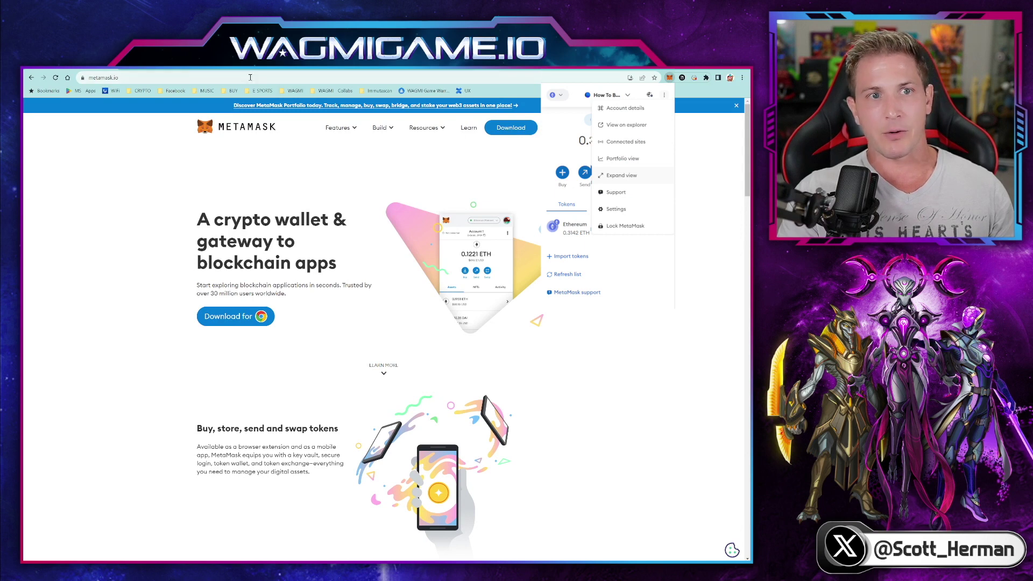
left_click(618, 175)
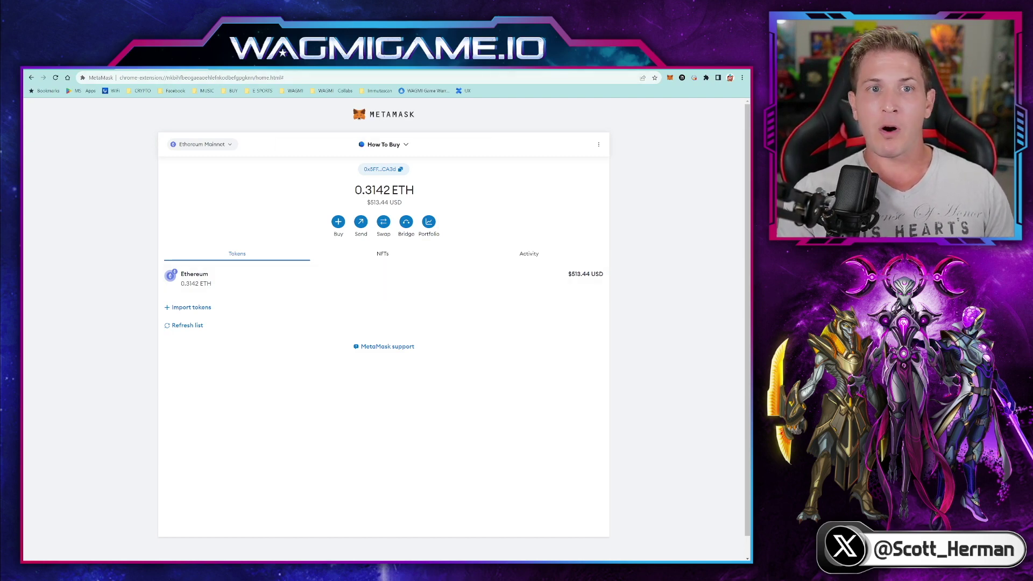
- Copy the $WAGMIGAMES contract address on wagmigame.io and launch its Uniswap swap
key("ctrl+Tab")
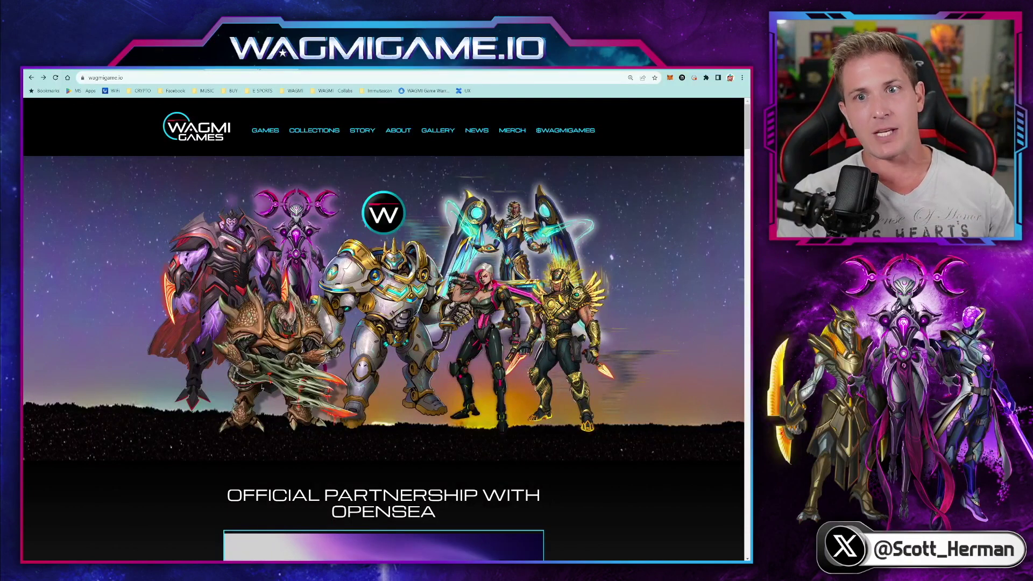
left_click(565, 131)
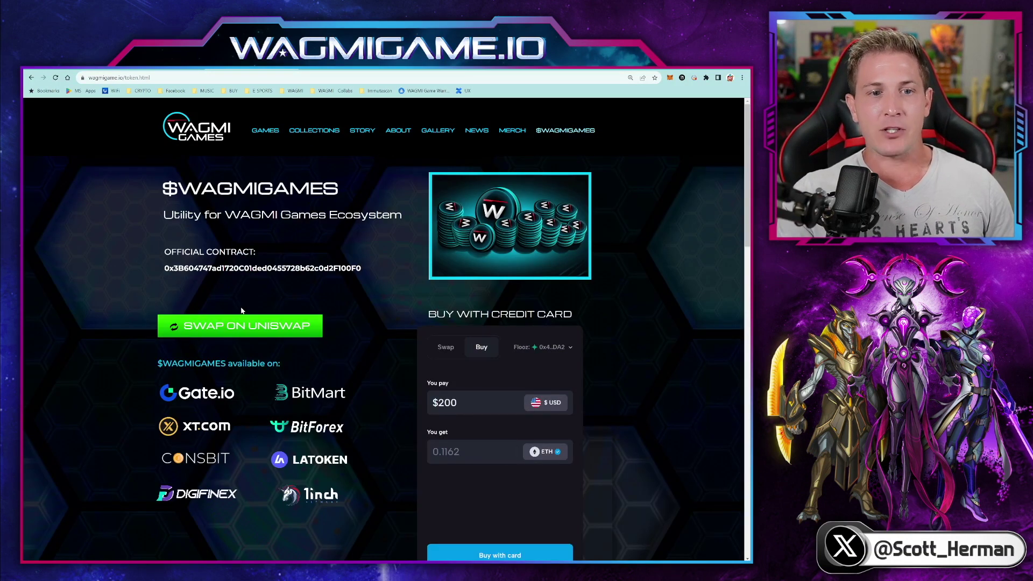
left_click_drag(165, 268, 365, 264)
key("ctrl+c")
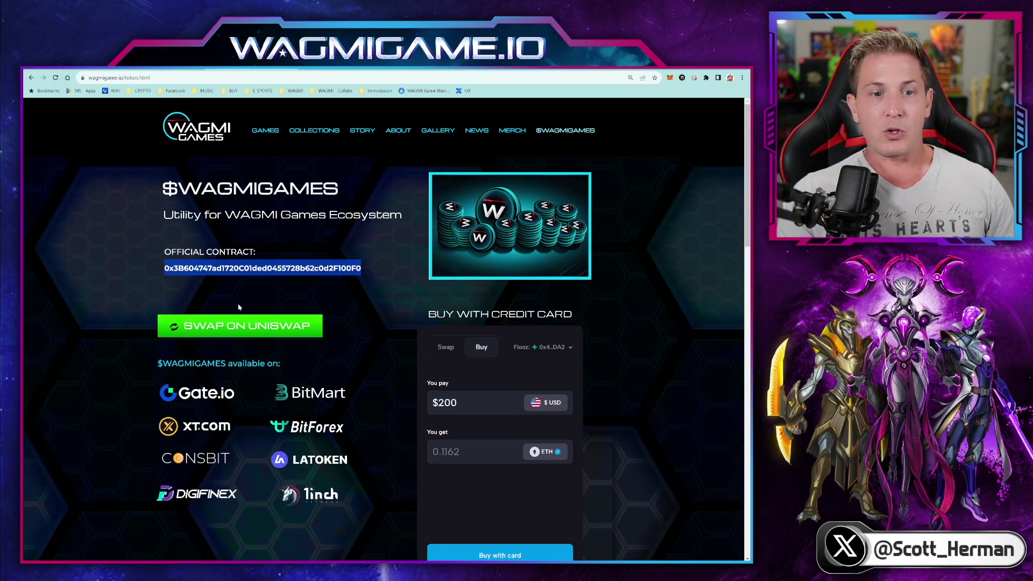
left_click(244, 328)
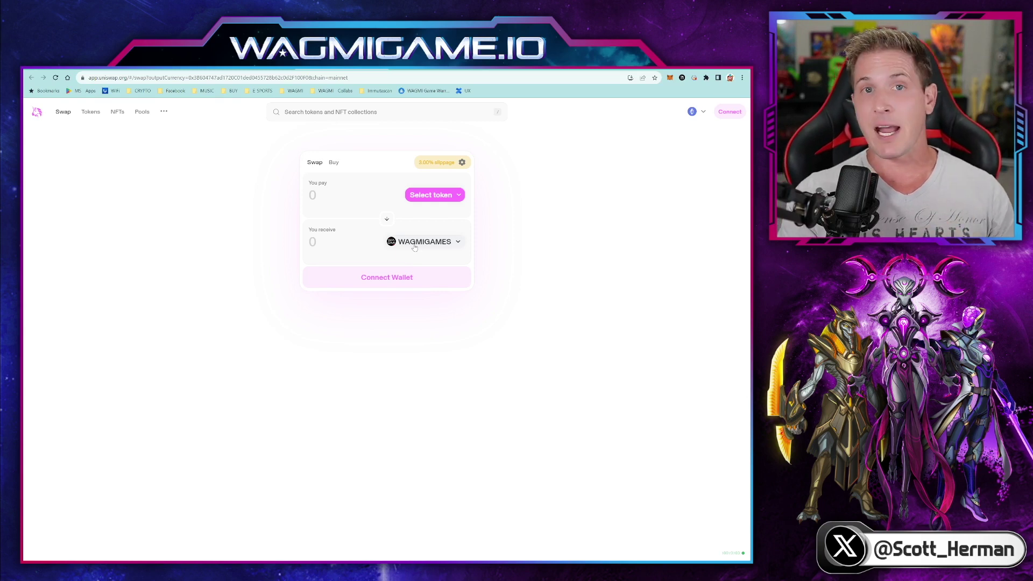
- Paste the WAGMIGAMES contract address into Uniswap's token search, then connect MetaMask
left_click(415, 247)
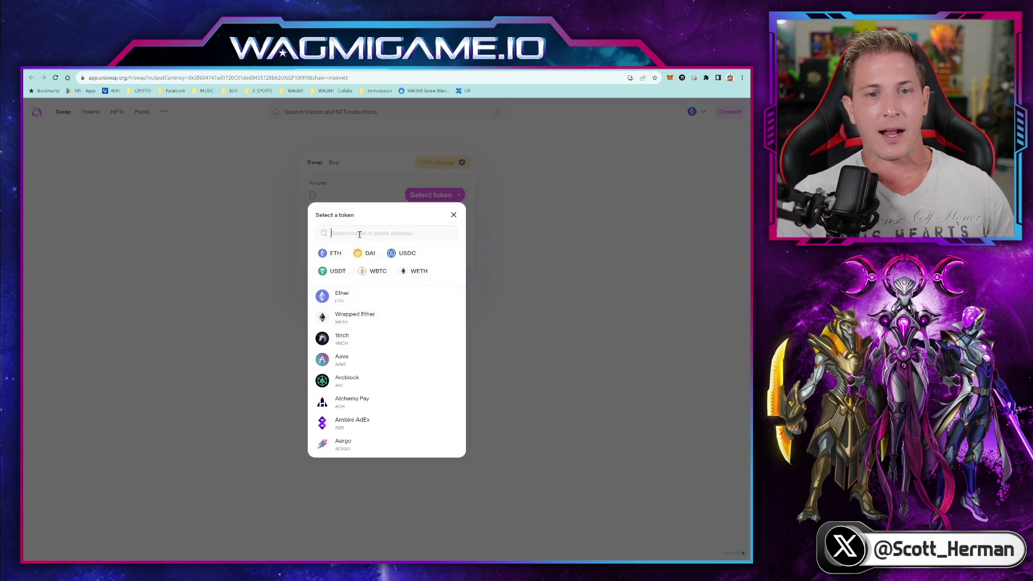
key("ctrl+v")
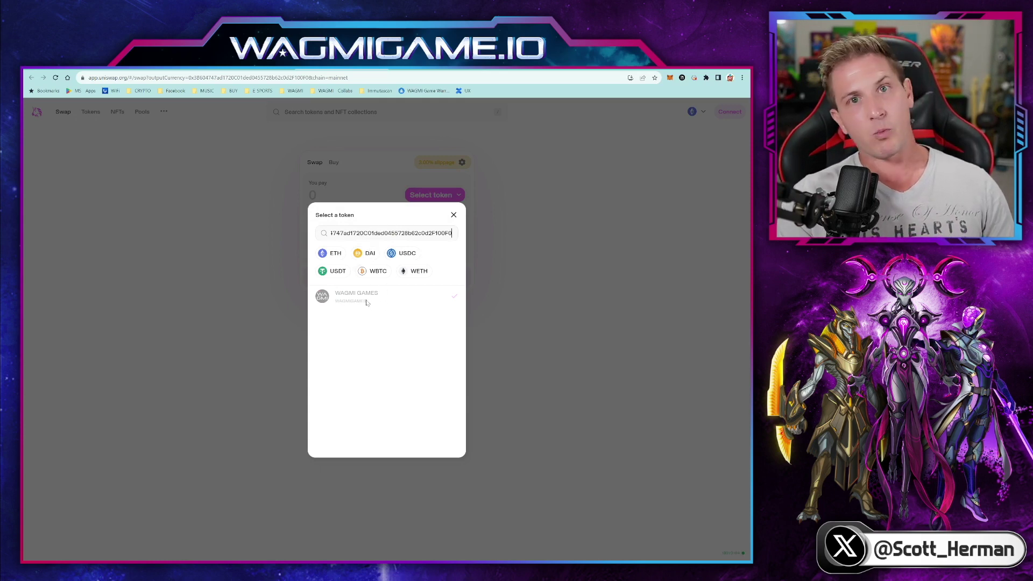
left_click(453, 215)
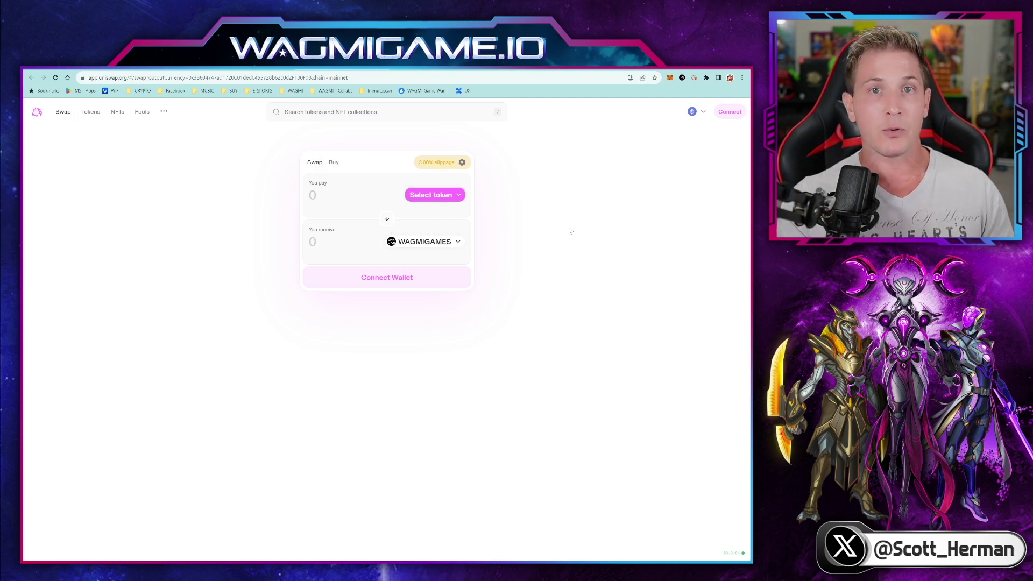
left_click(403, 283)
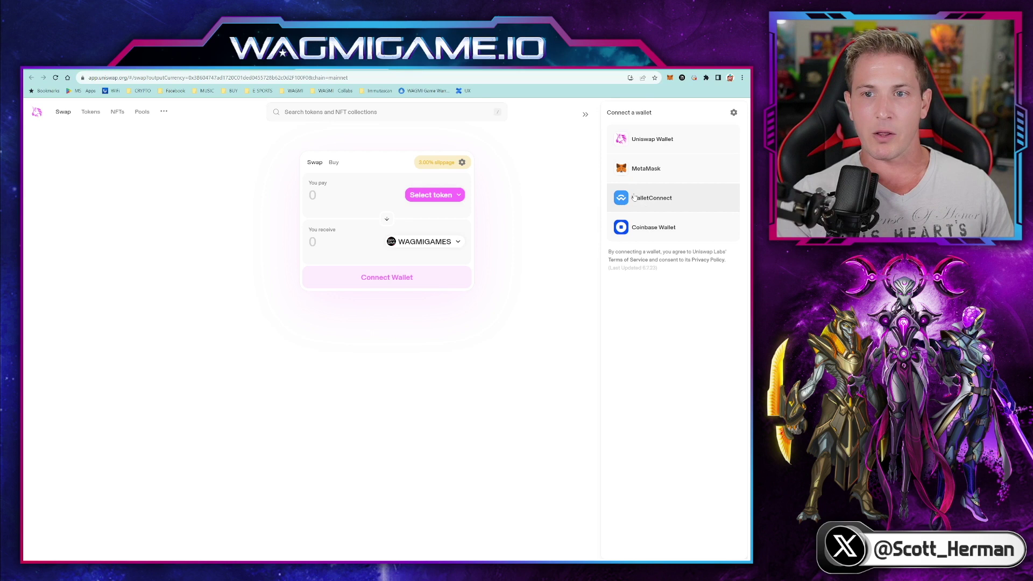
left_click(648, 171)
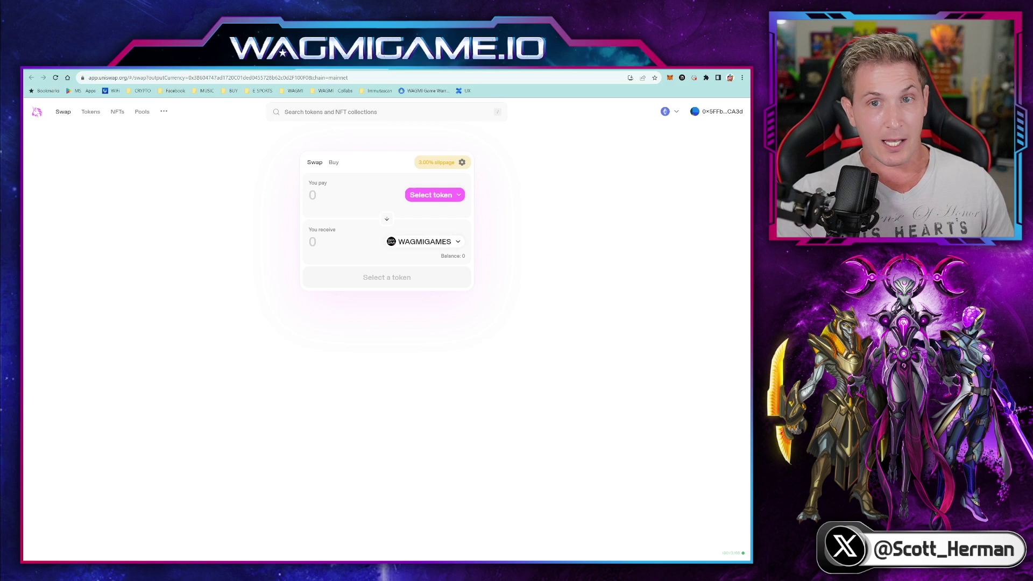
- Change the custom max slippage value to 3 in swap settings, giving 3.00%
left_click(462, 163)
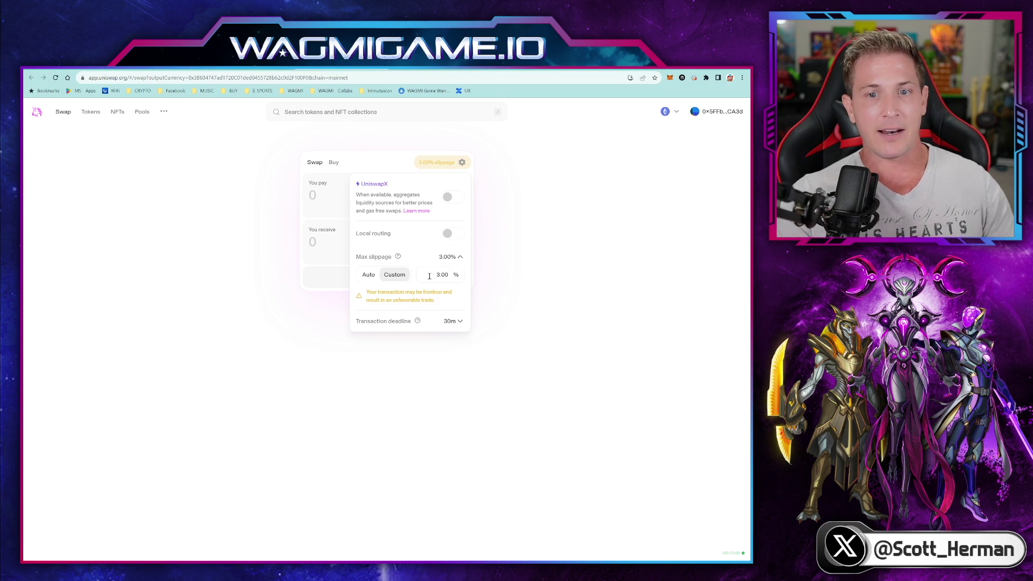
left_click_drag(429, 276, 453, 278)
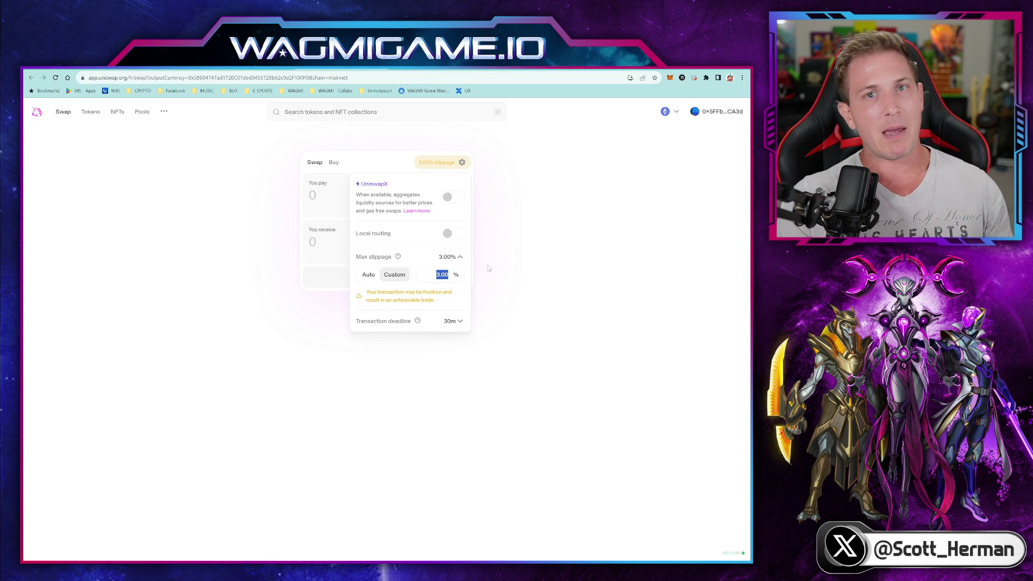
left_click(510, 244)
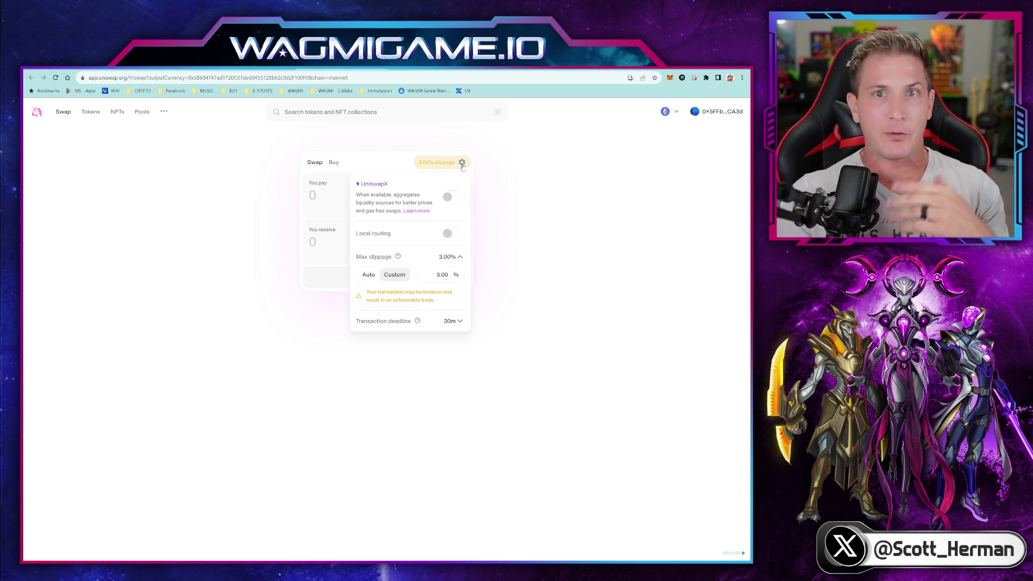
left_click_drag(430, 276, 461, 277)
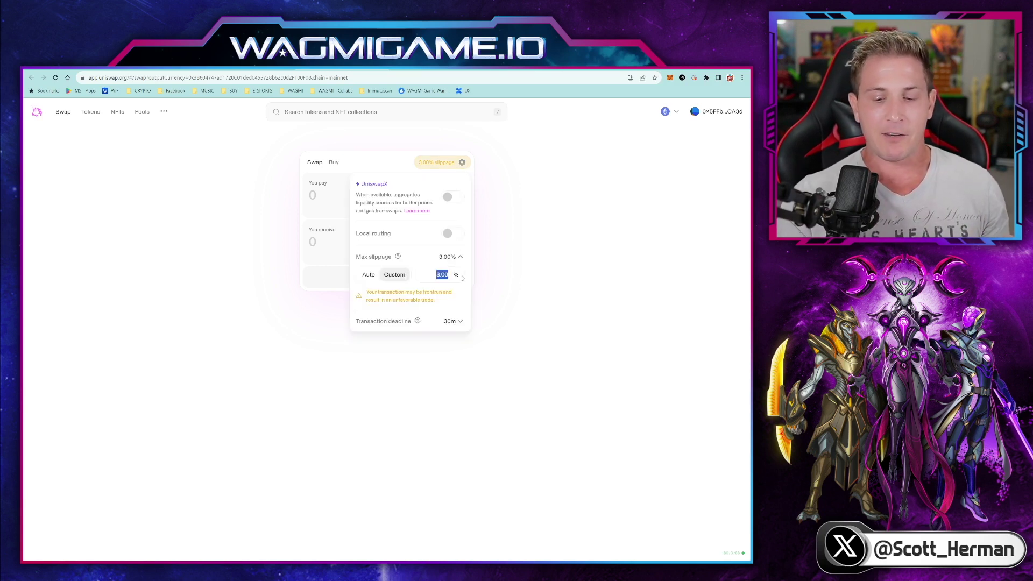
type("1")
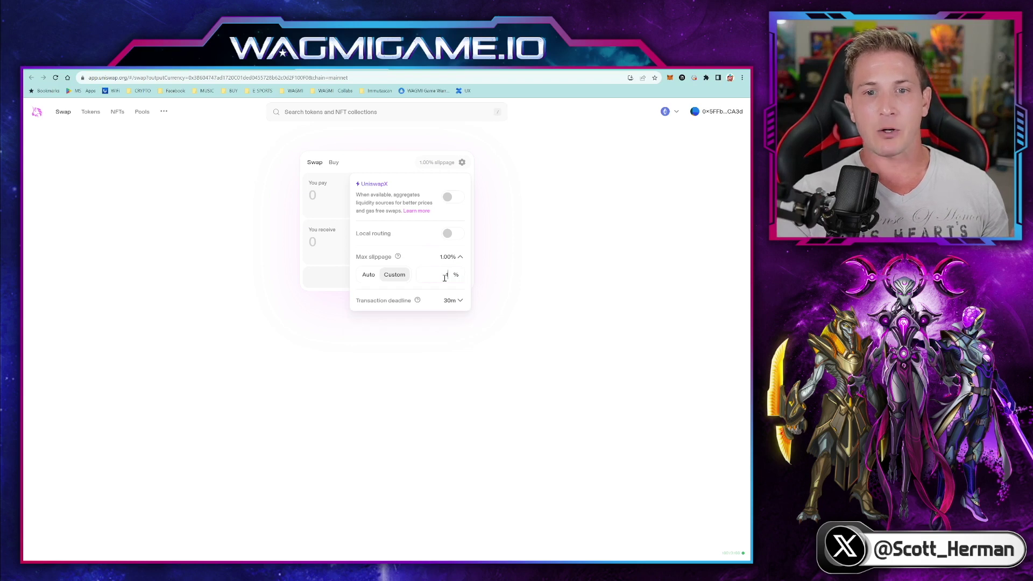
key("BackSpace")
type("2")
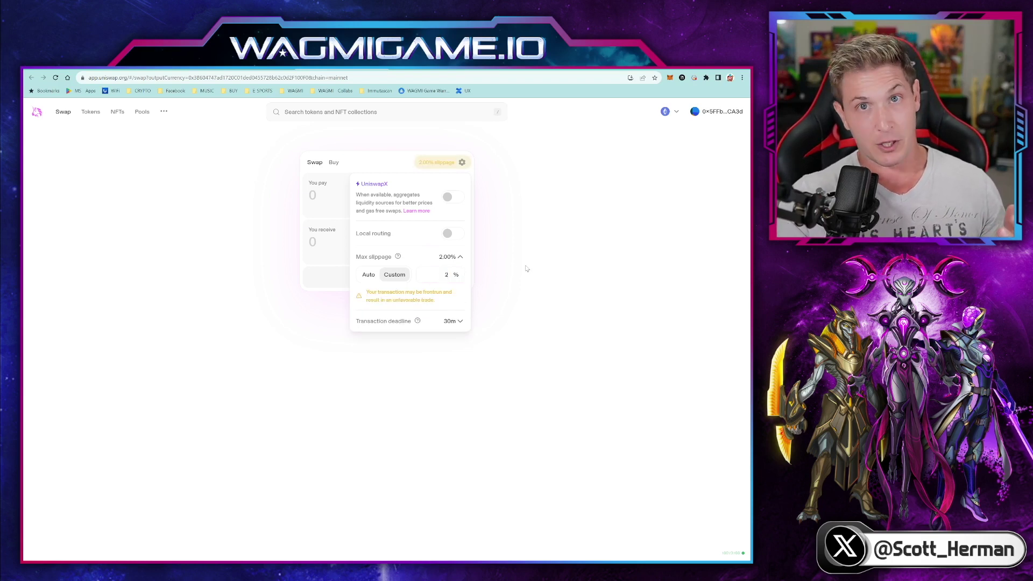
key("BackSpace")
type("3")
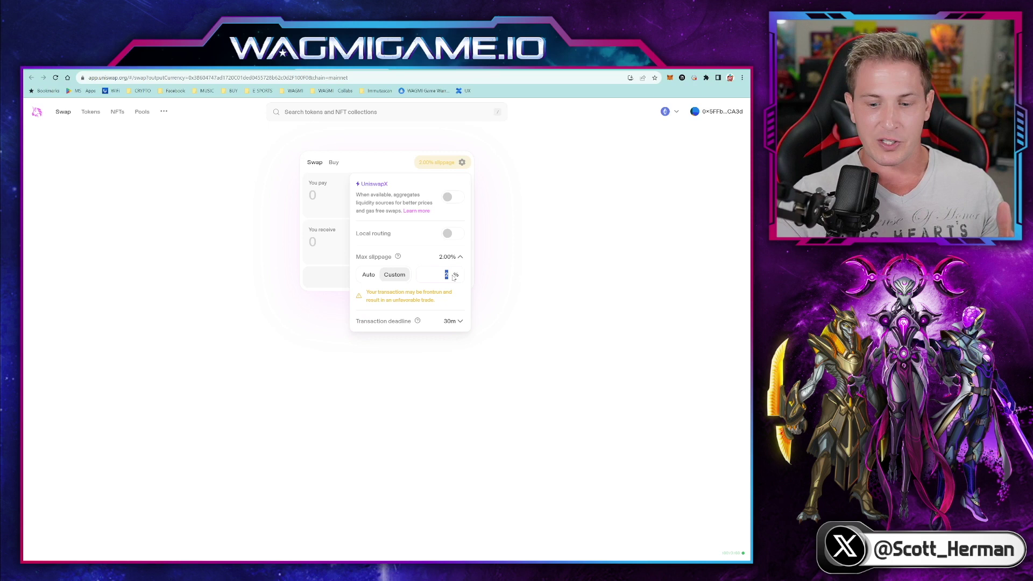
left_click(561, 271)
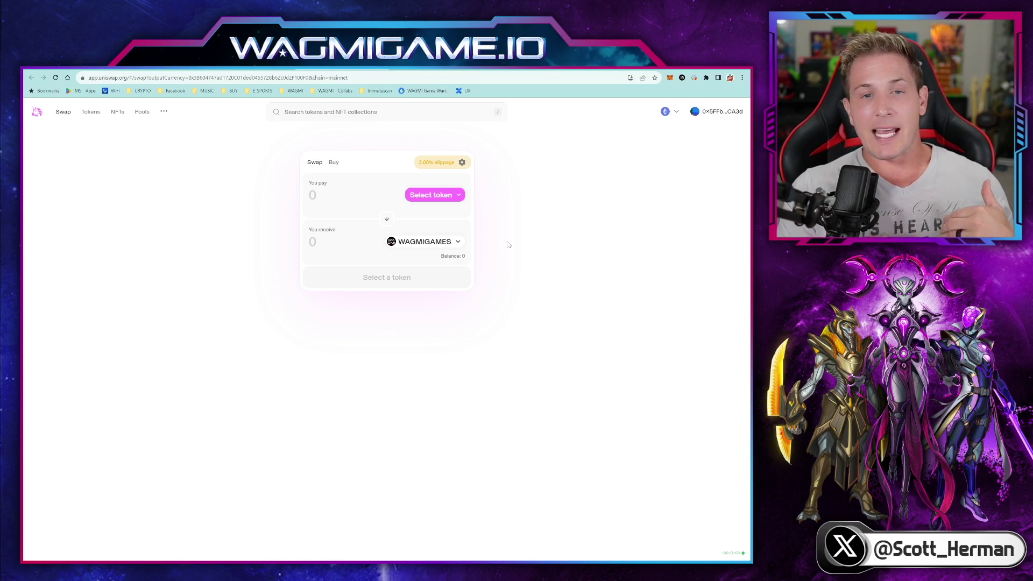
- Choose ETH as the paying token and enter 0.002 as the amount
left_click(431, 196)
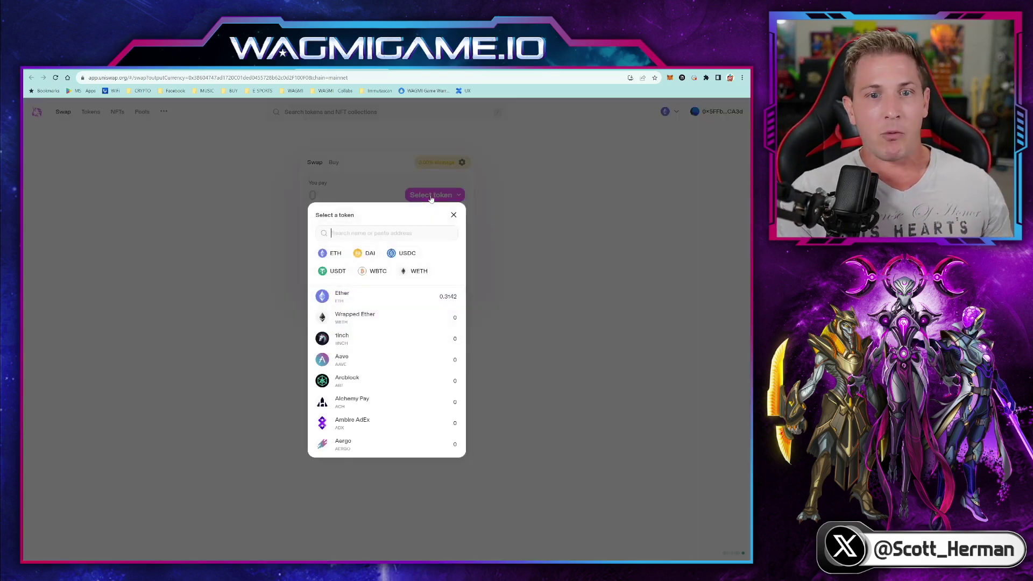
left_click(330, 257)
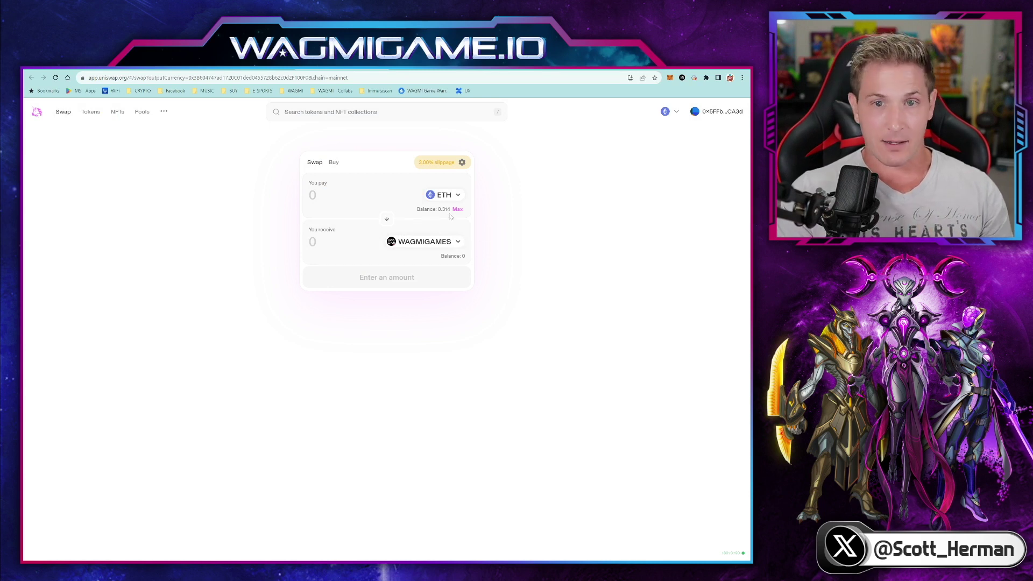
left_click(324, 197)
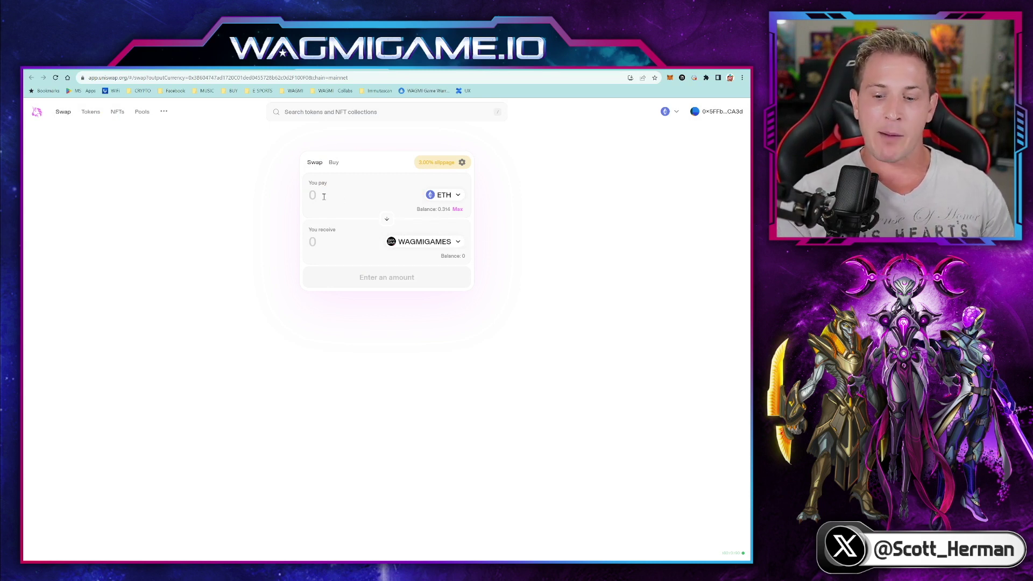
type("0")
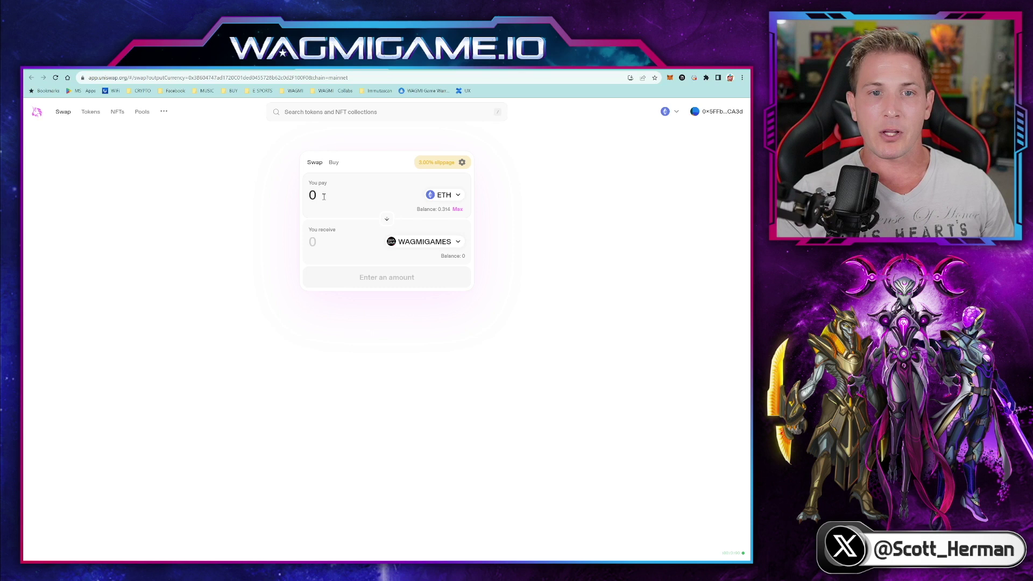
type(".002")
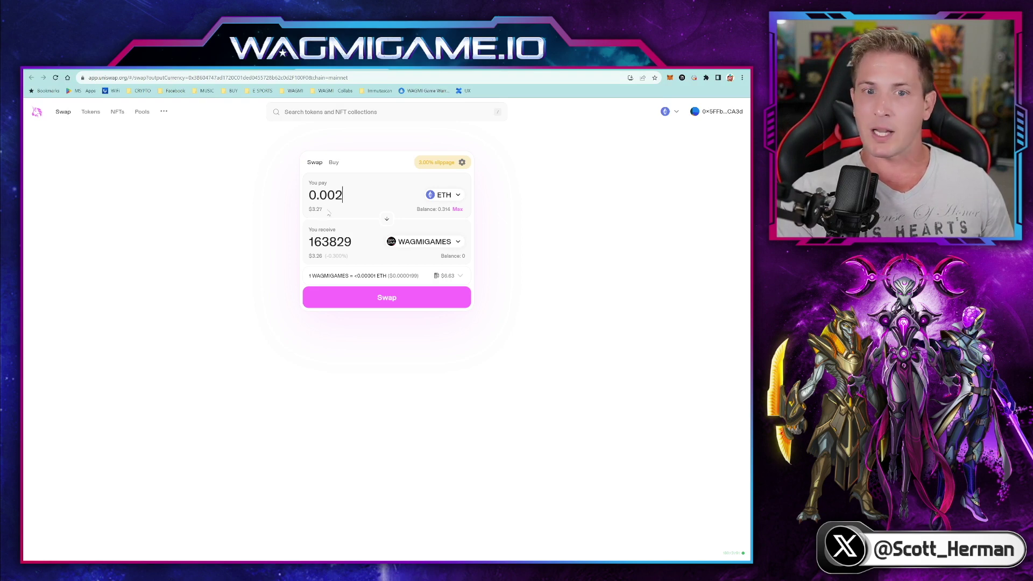
- Send the 0.002 ETH swap to MetaMask, check its gas fees, then reject it
left_click(385, 299)
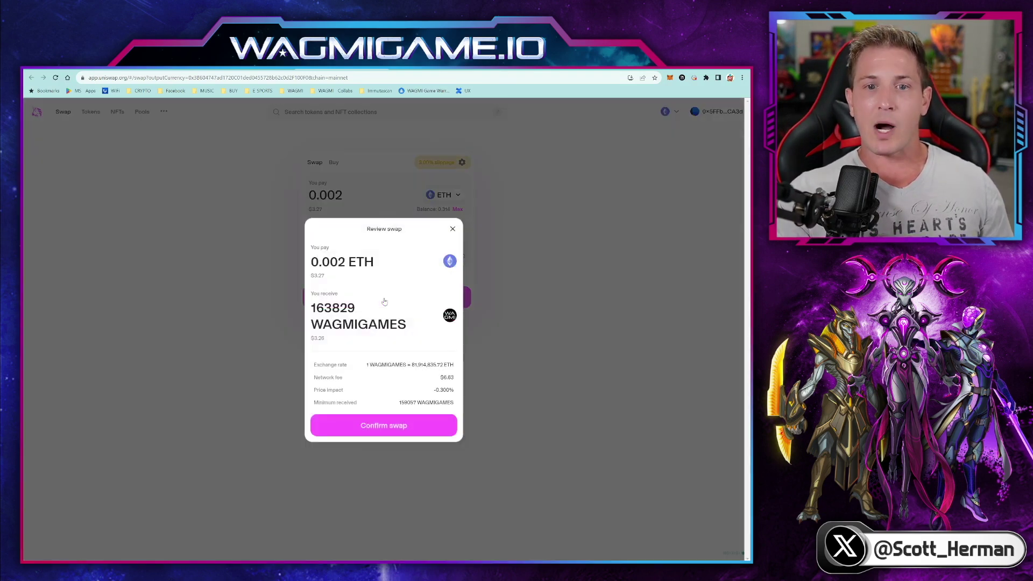
left_click(403, 425)
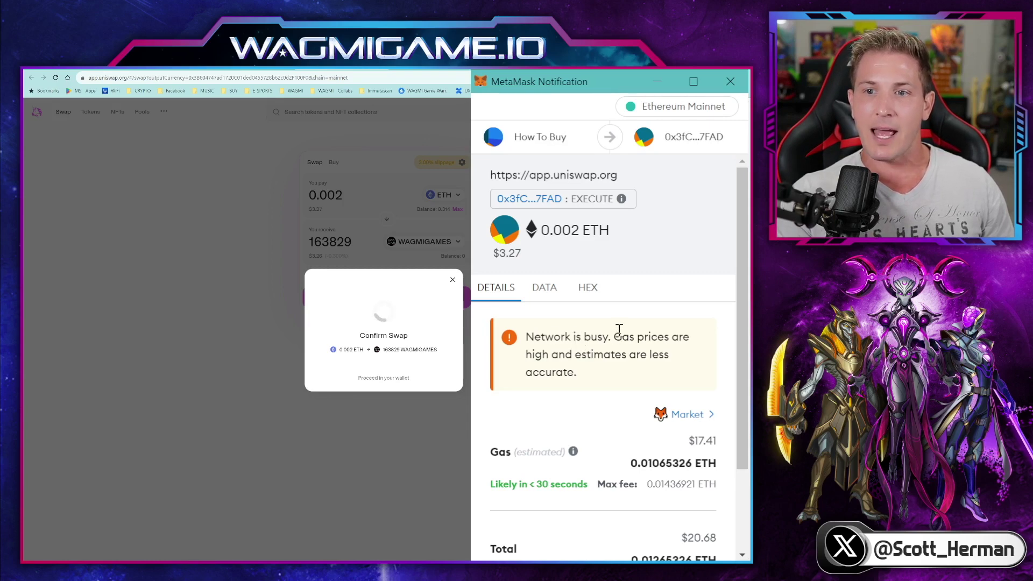
scroll(612, 353, "down", 2)
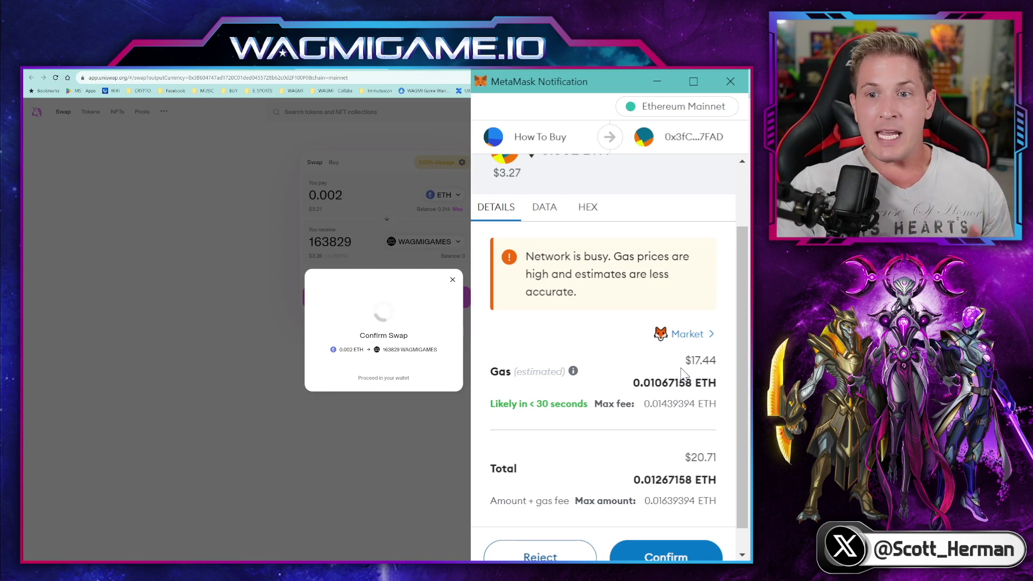
scroll(675, 369, "down", 1)
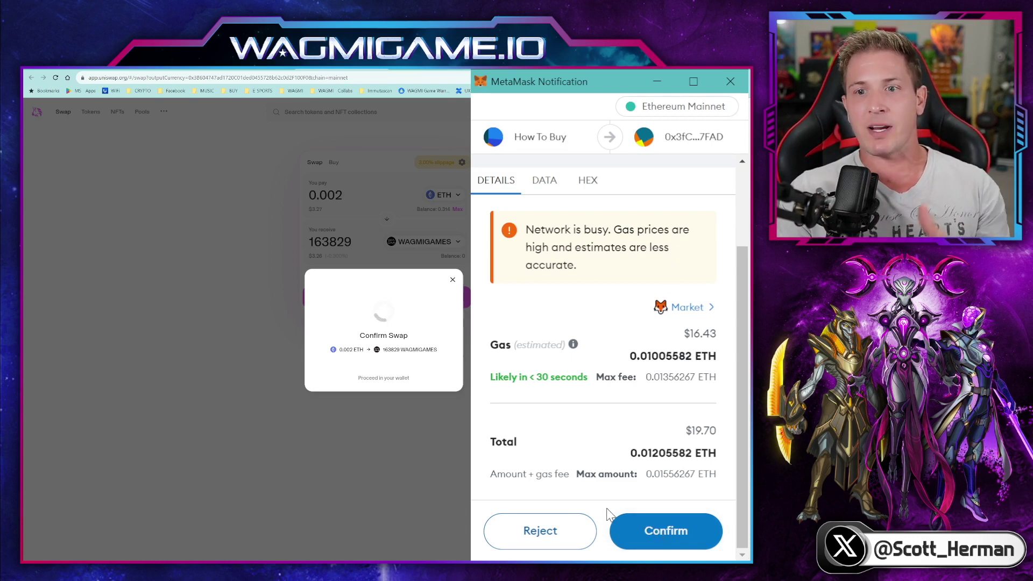
left_click(562, 527)
left_click(455, 230)
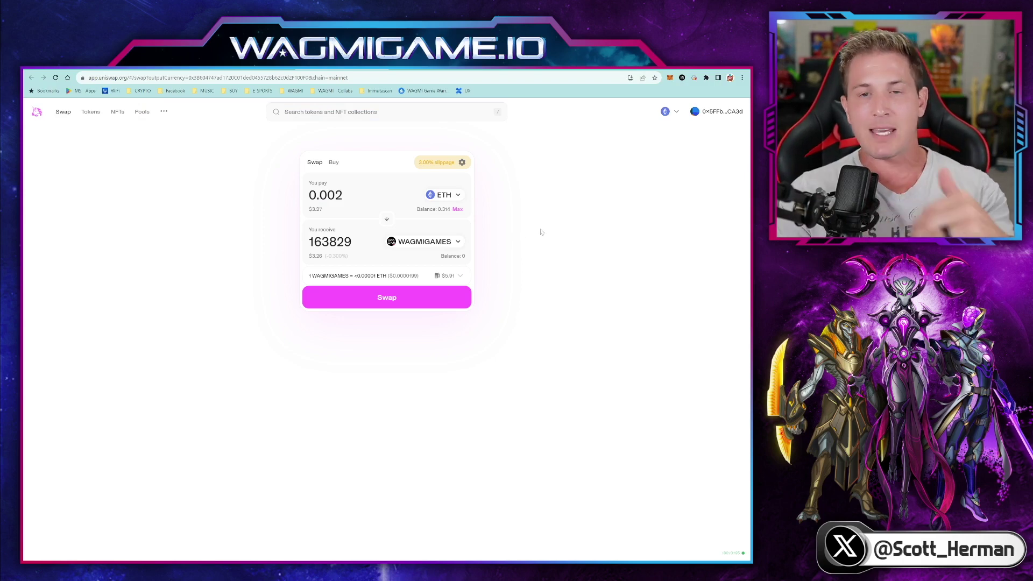
- Switch back to the MetaMask wallet tab showing the 0.3142 ETH balance
left_click(155, 72)
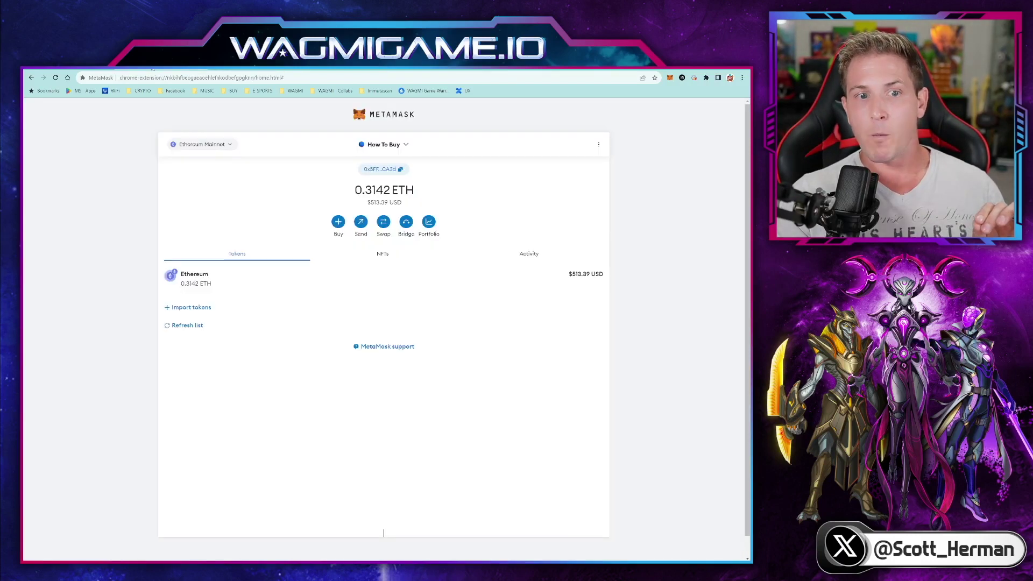
- Add WAGMIGAMES as a custom token via its pasted contract address, then view the Tokens list
left_click(198, 308)
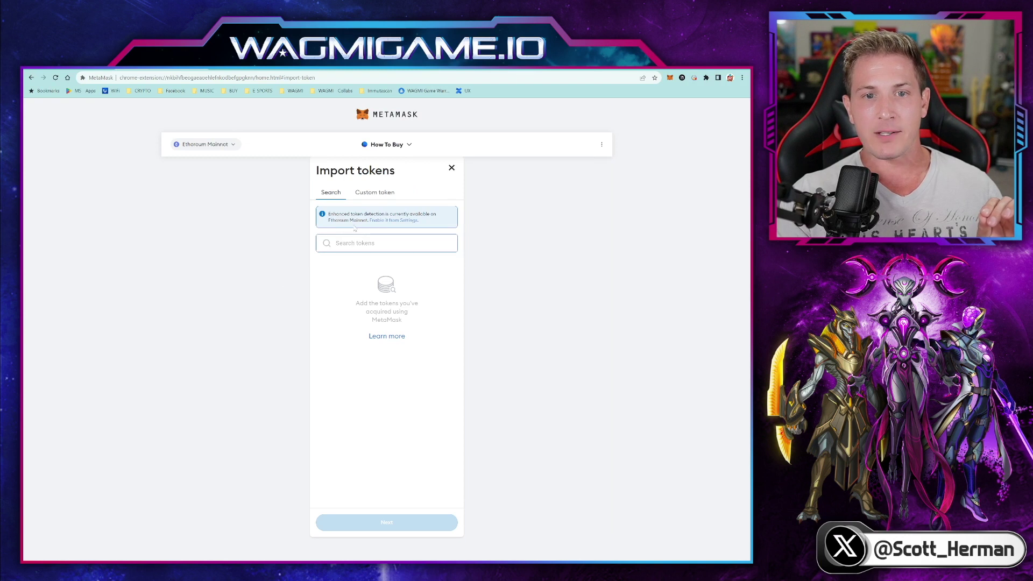
left_click(373, 194)
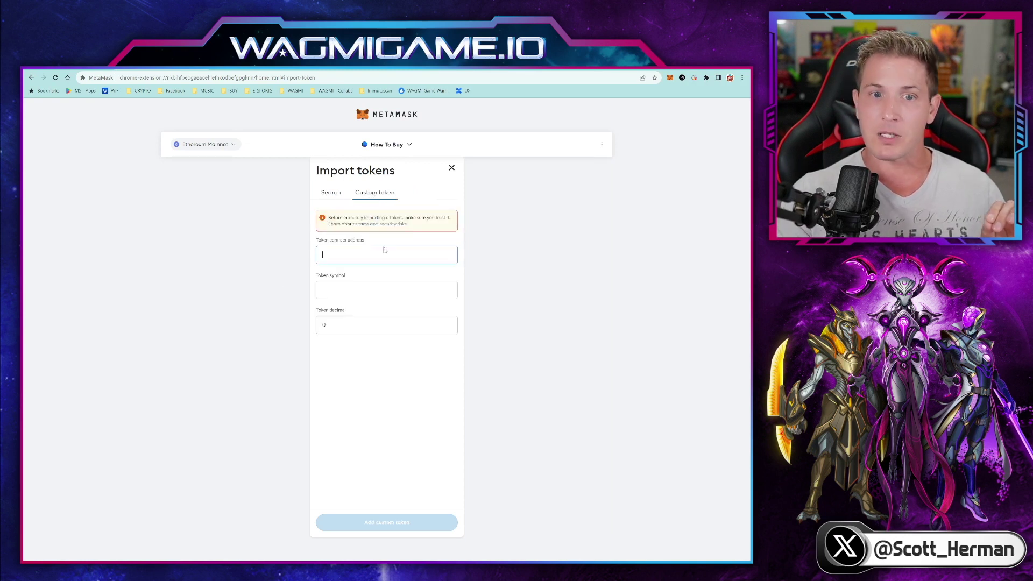
key("ctrl+v")
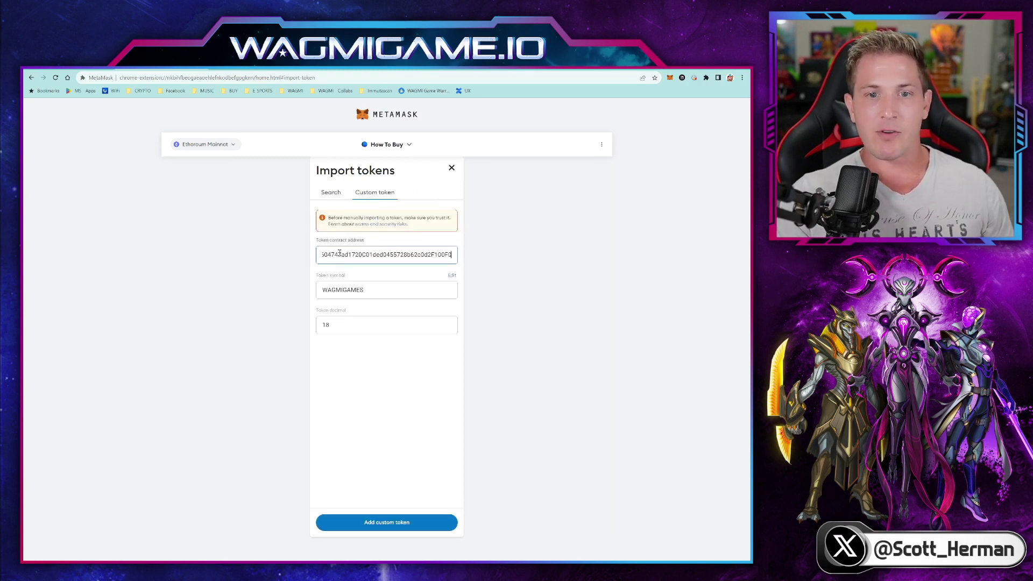
left_click(335, 292)
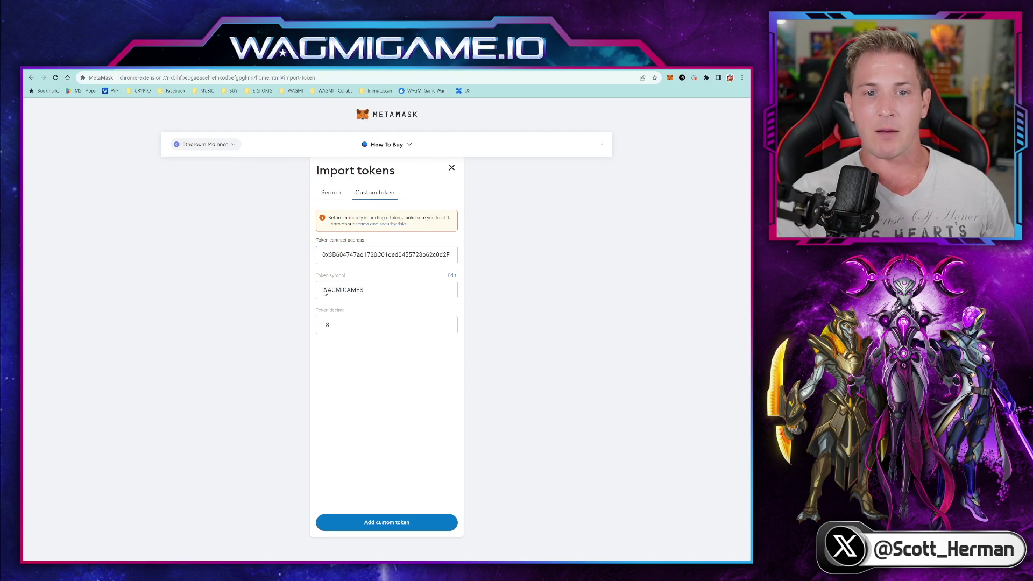
left_click(436, 521)
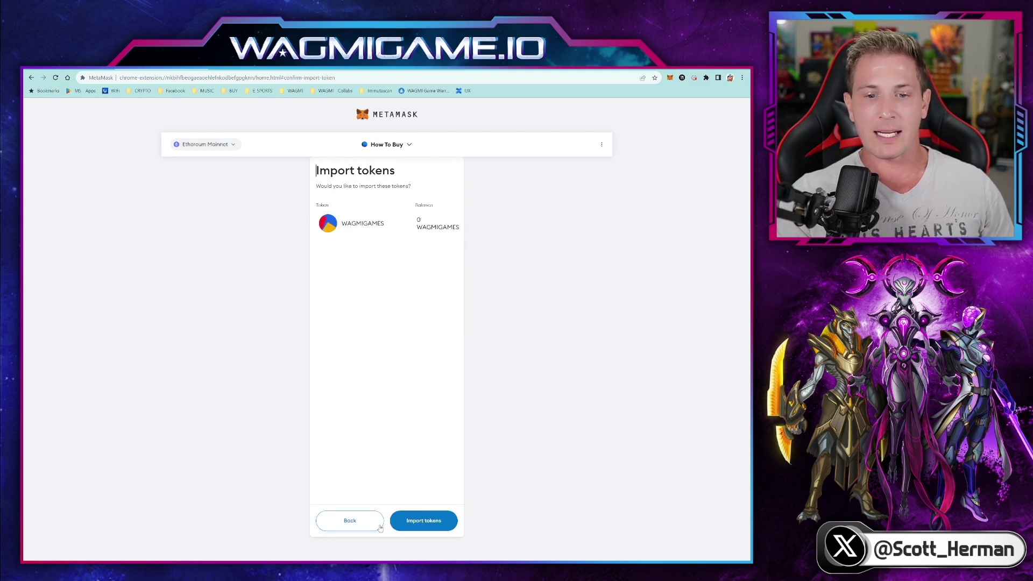
left_click(437, 520)
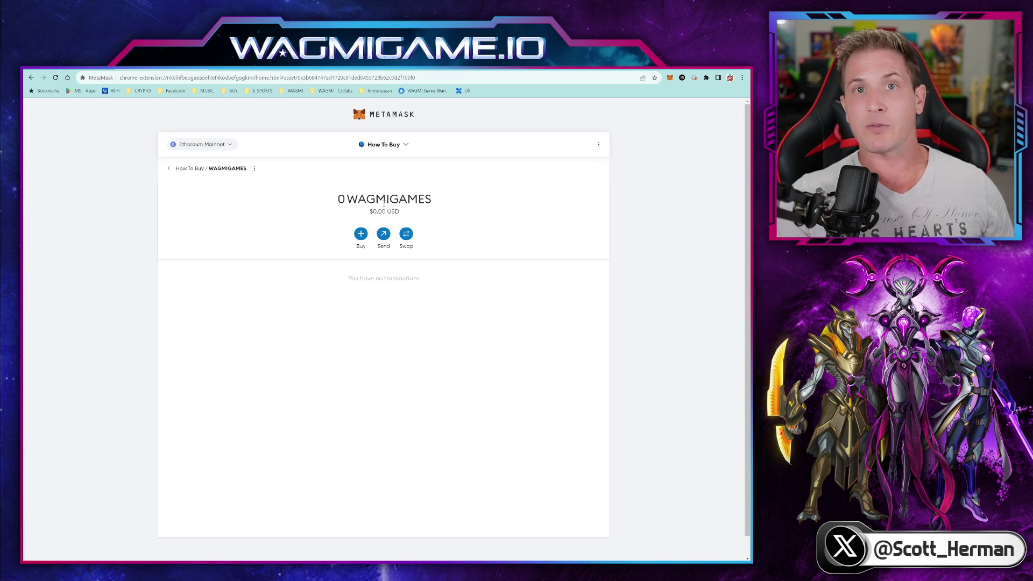
left_click(180, 172)
left_click(244, 256)
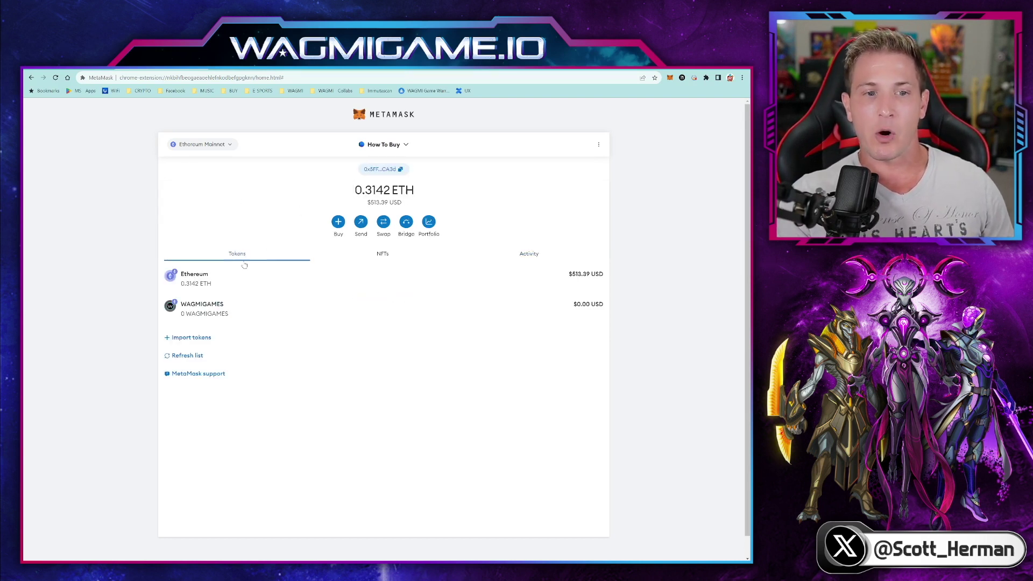